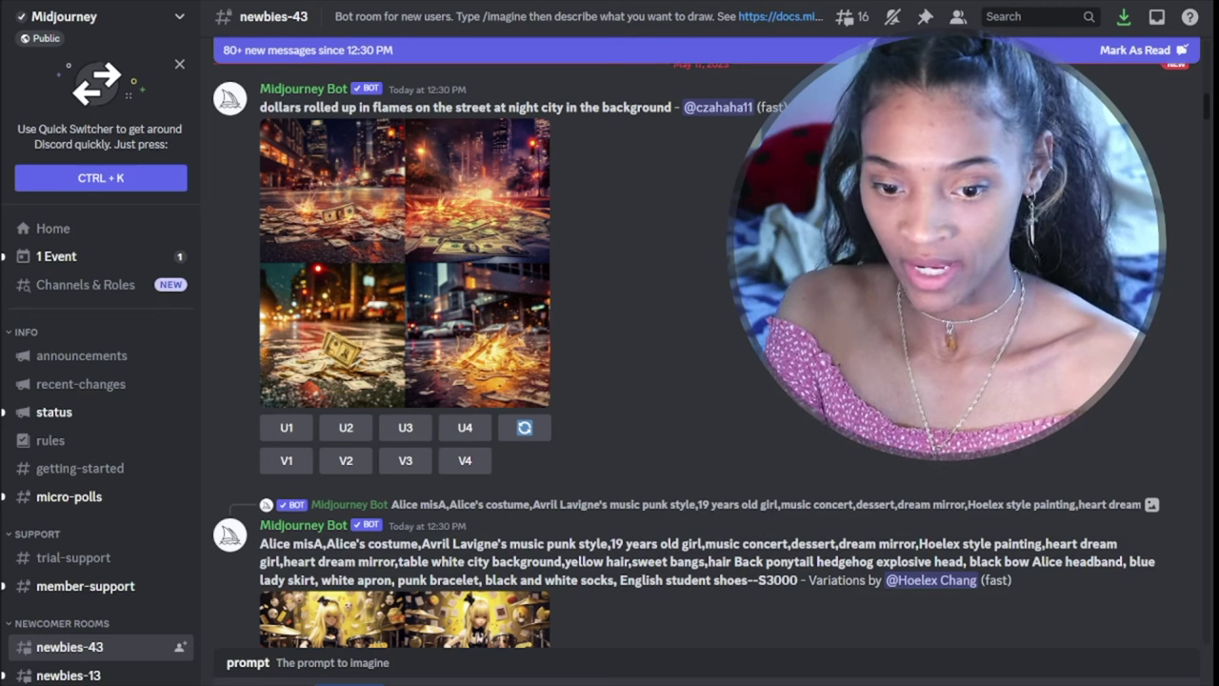
Start Midjourney's /imagine command in the newbies-43 message box by autocompleting 'imagi'
key(BackSpace)
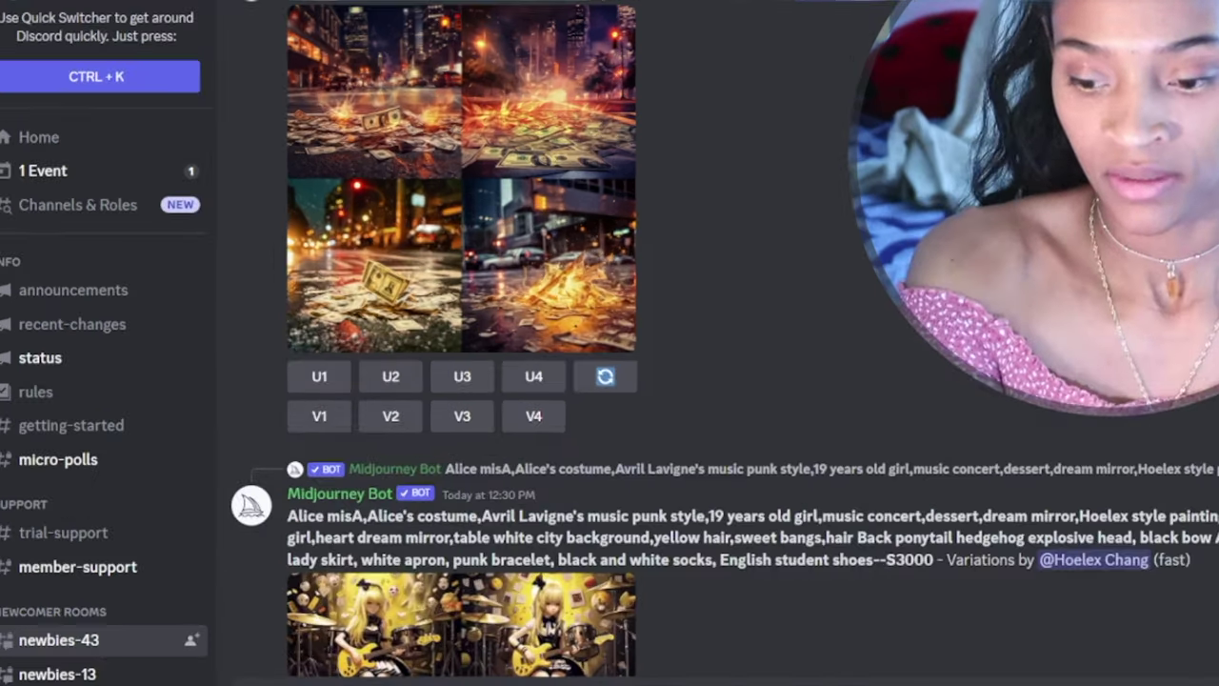
text(imagi)
key(Tab)
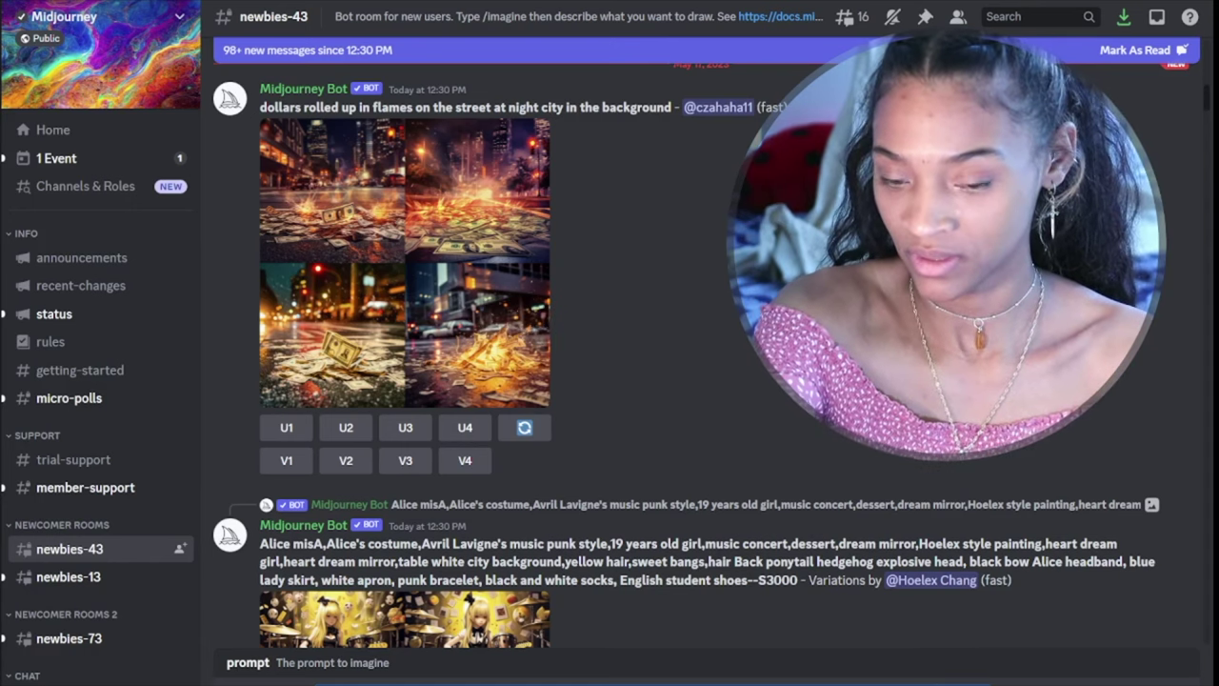
Send the blonde-princess-on-white-dragon prompt to Midjourney
key(Return)
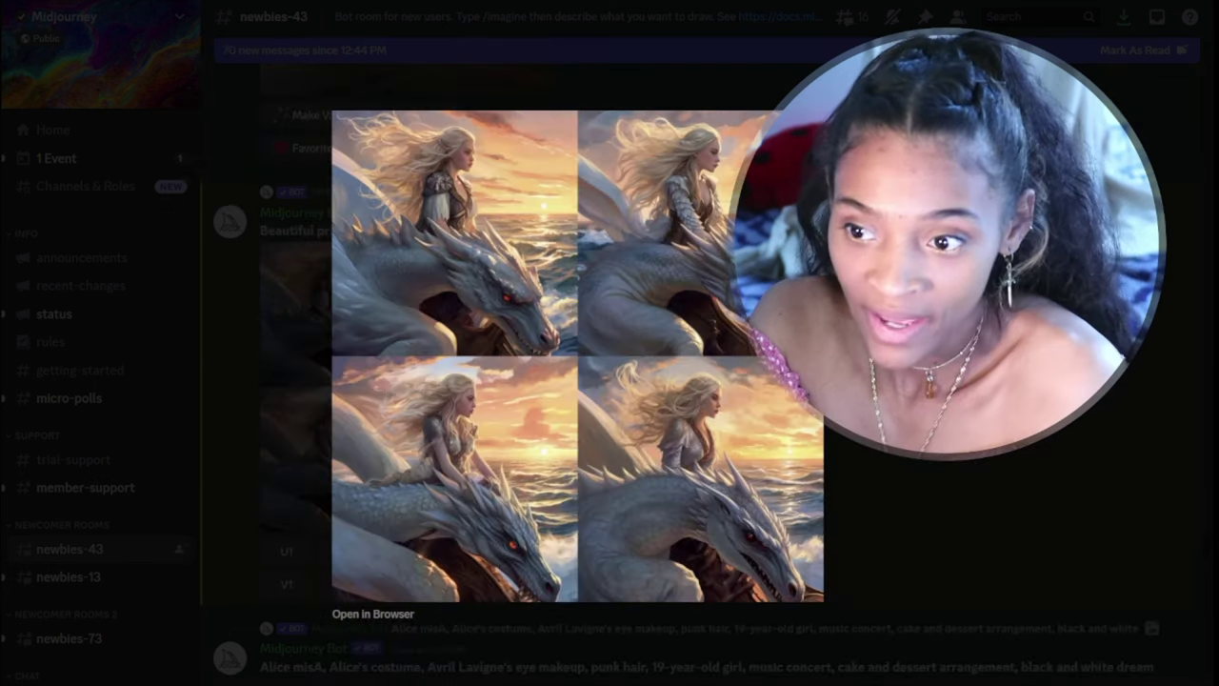
Request U1 upscale and V1 variations of the first image, then preview the new grid
click(295, 393)
click(288, 552)
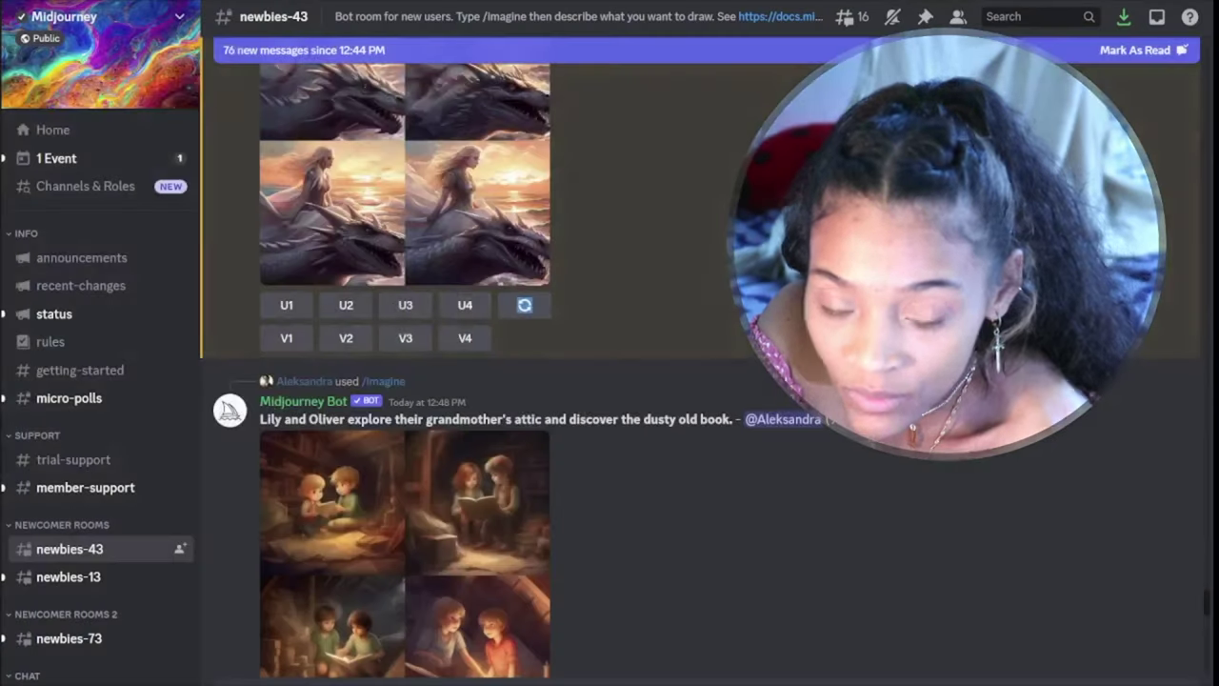
scroll(506, 346, up, 3)
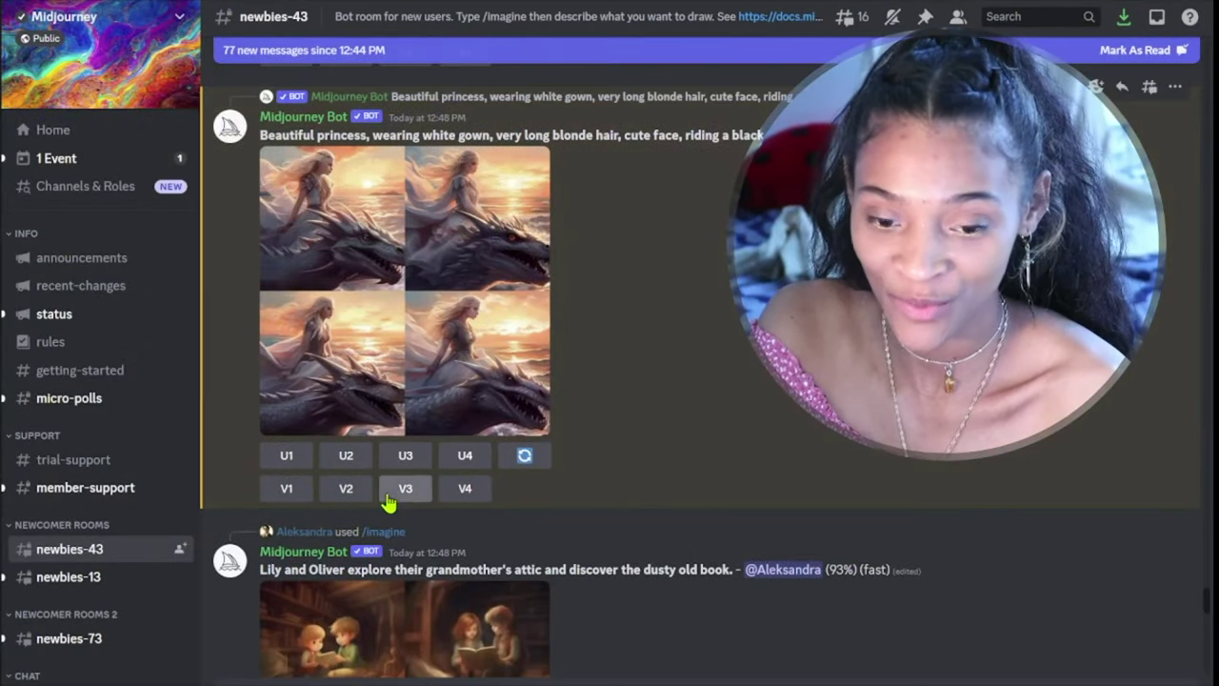
click(286, 489)
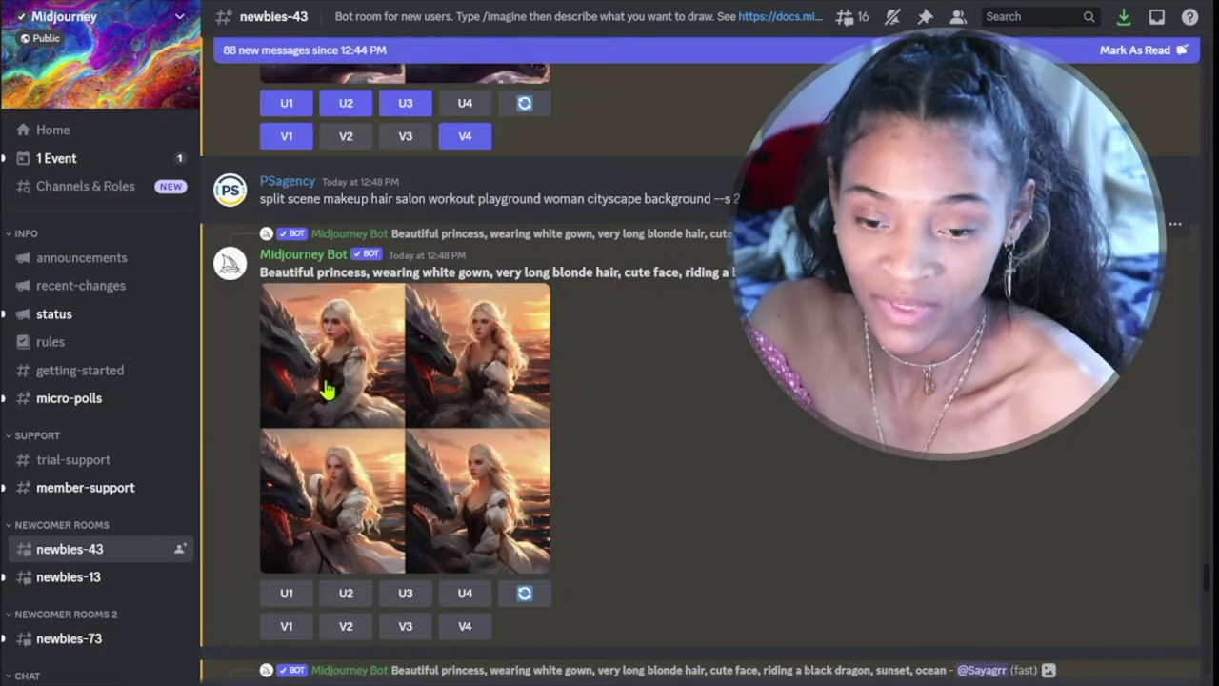
click(324, 388)
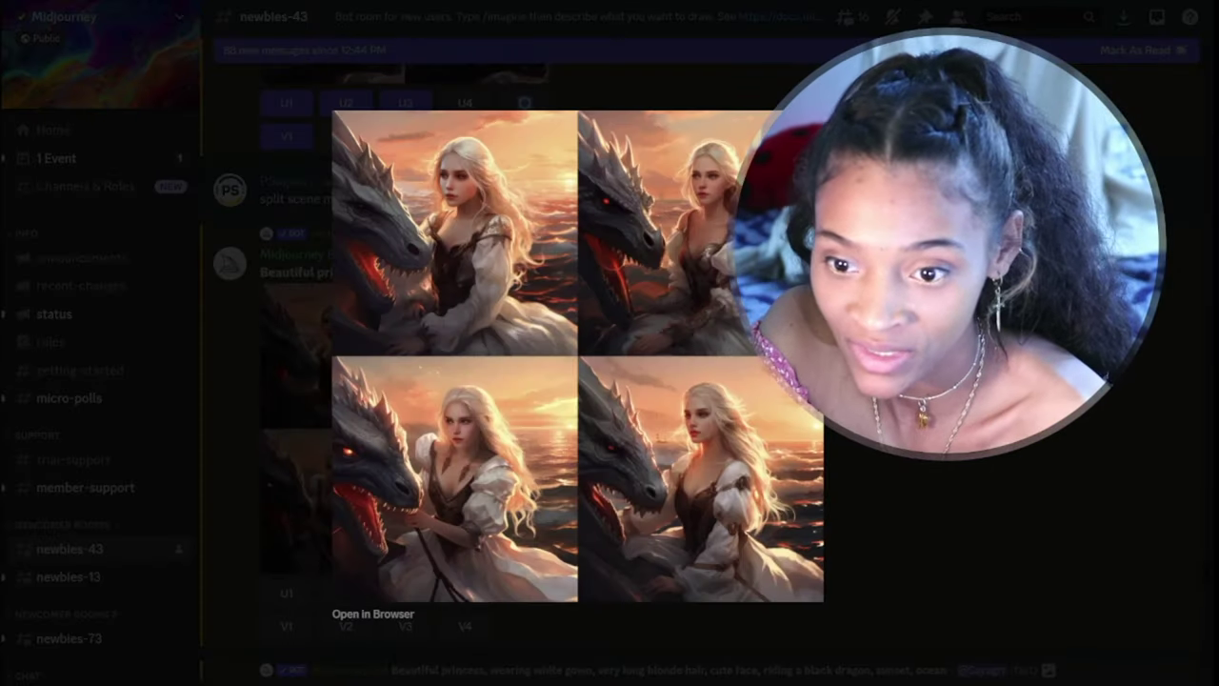
key(Escape)
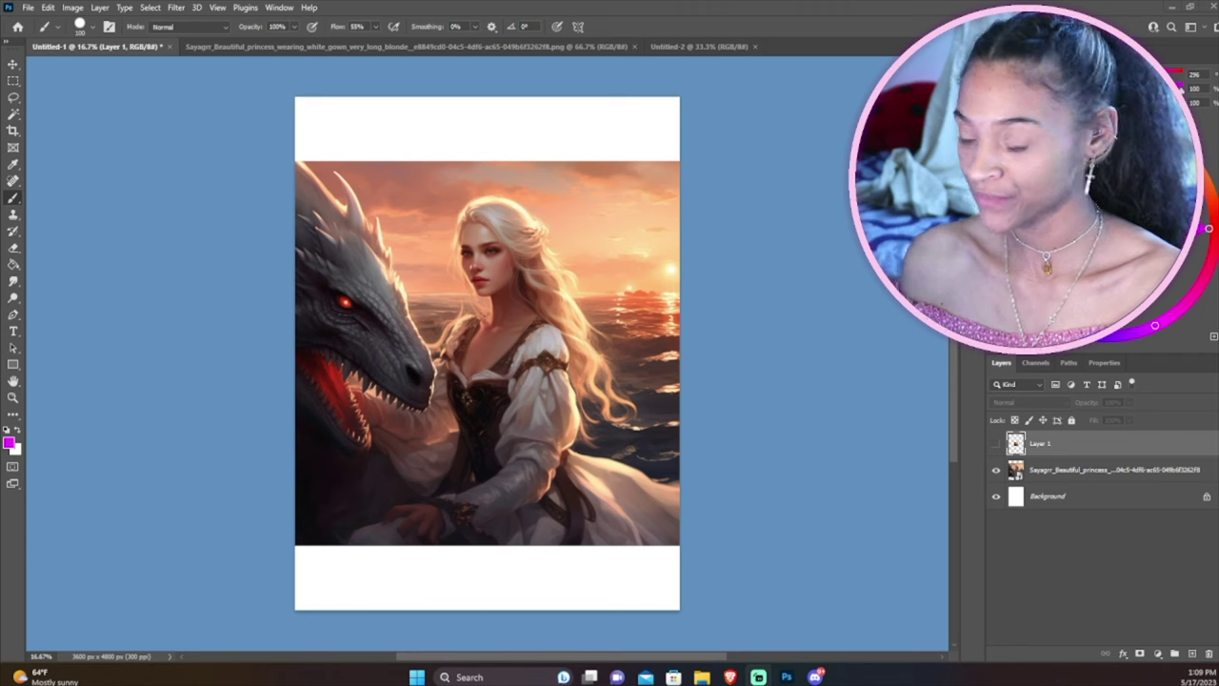
Rename the princess image layer, clear the selection, and switch to the Eyedropper
double_click(1052, 479)
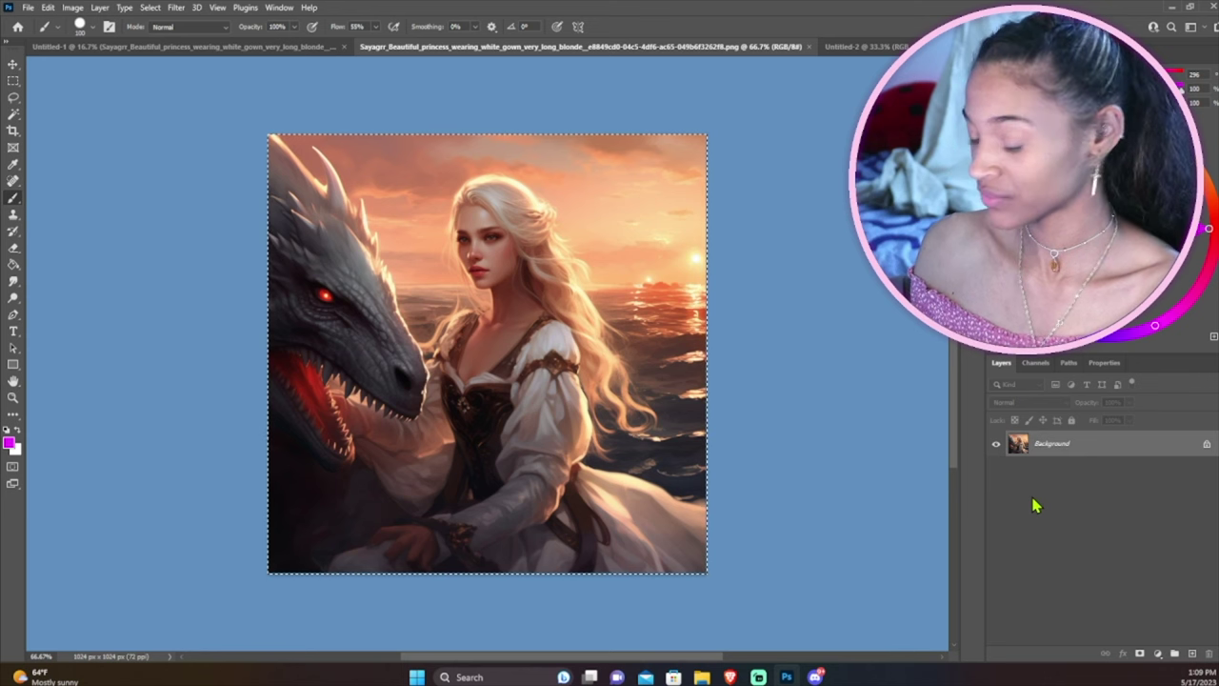
key(ctrl+d)
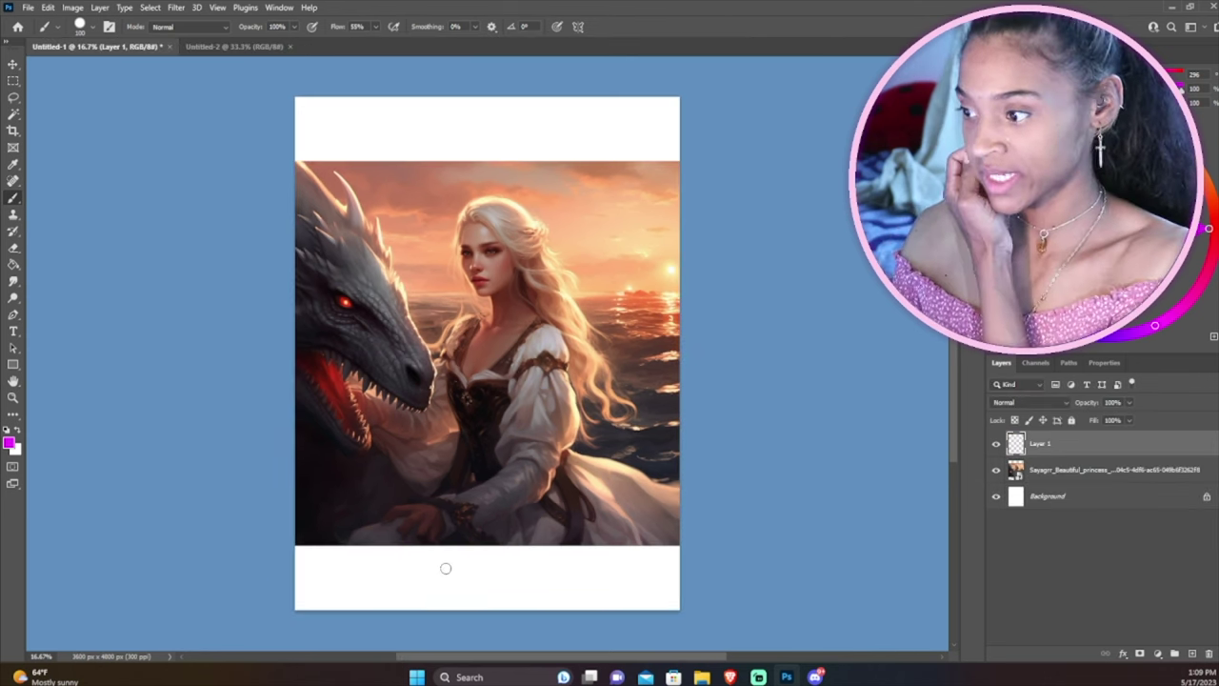
key(i)
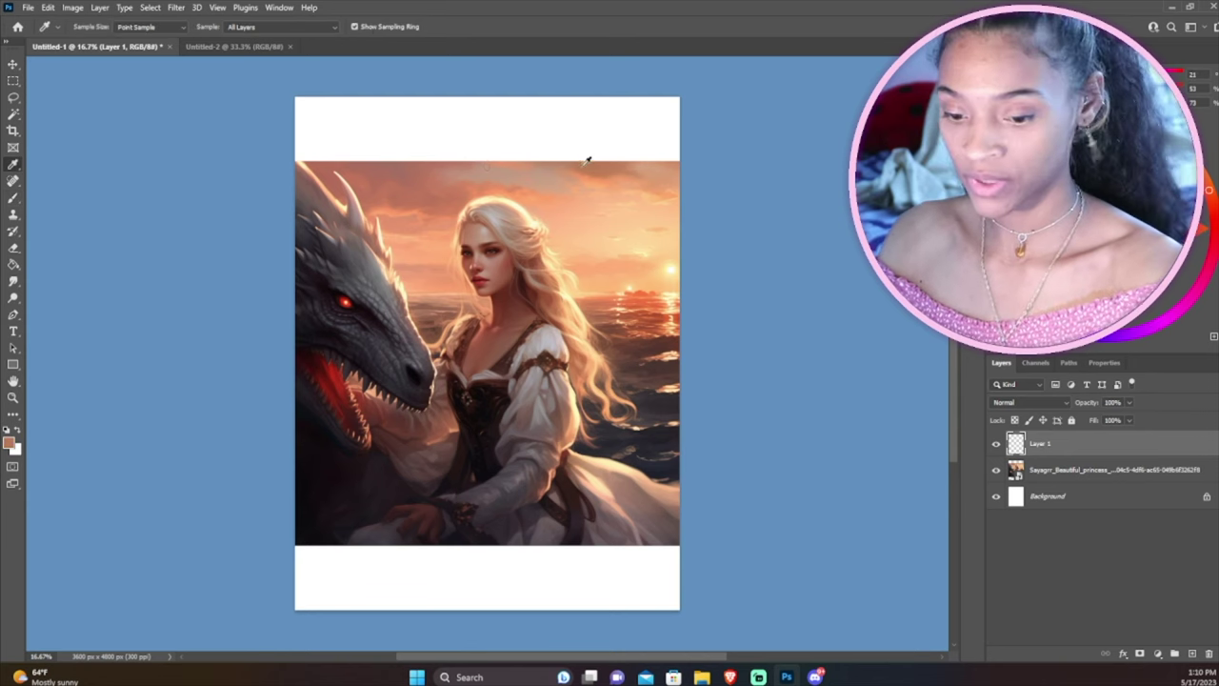
Paint the top margin with sampled peach sky using a 900 brush, keeping Layer 1 below the image
key(b)
drag(514, 146, 640, 137)
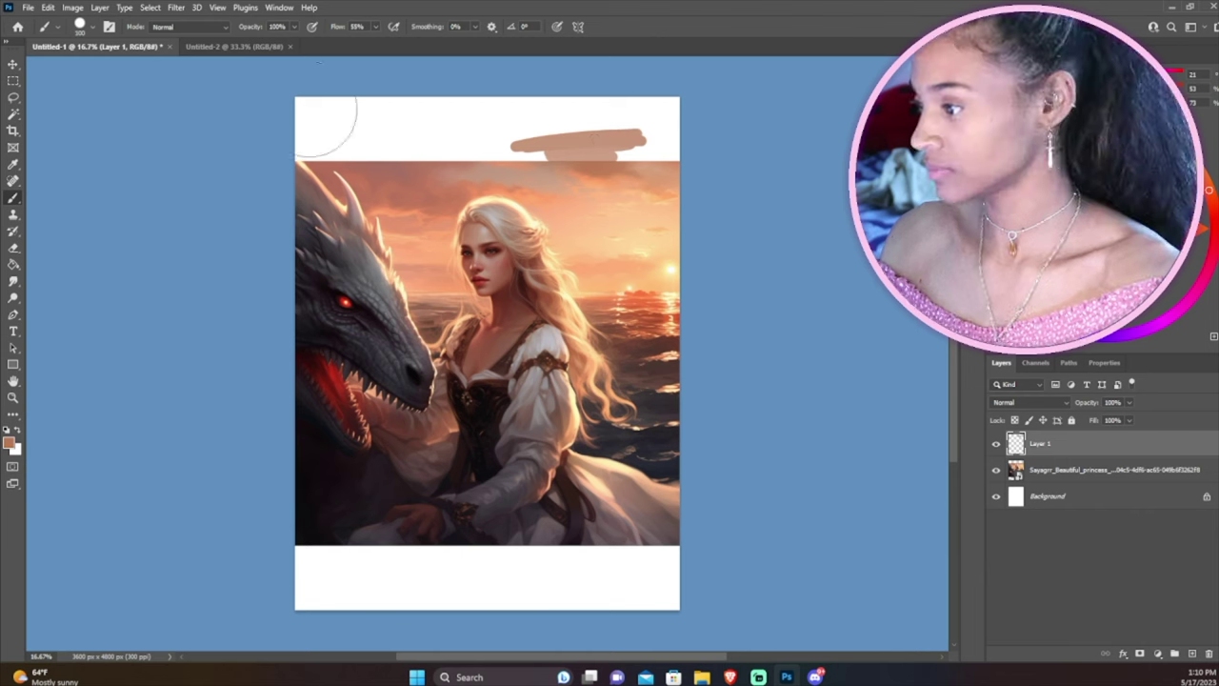
key(bracketright)
key(bracketright)
key(bracketright)
drag(314, 123, 667, 123)
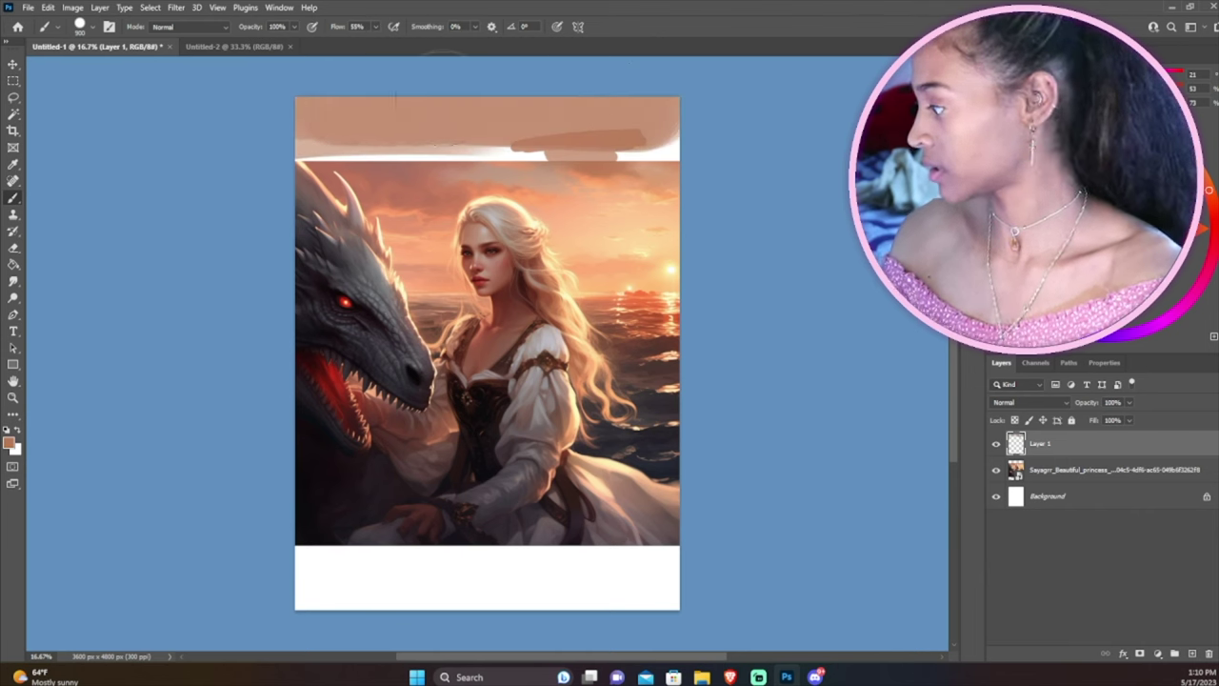
drag(314, 153, 666, 153)
drag(1038, 443, 1048, 492)
drag(386, 128, 666, 133)
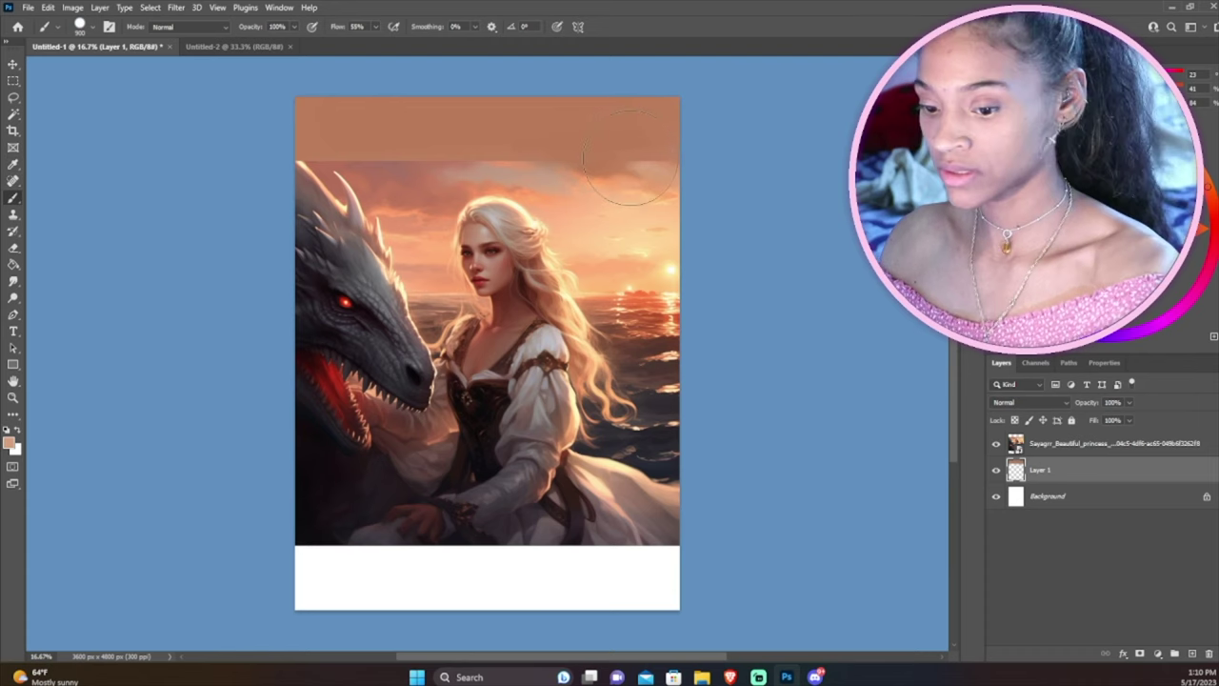
On a new layer, roughly cover the bottom band with dark and grey sampled strokes
key(ctrl+shift+alt+n)
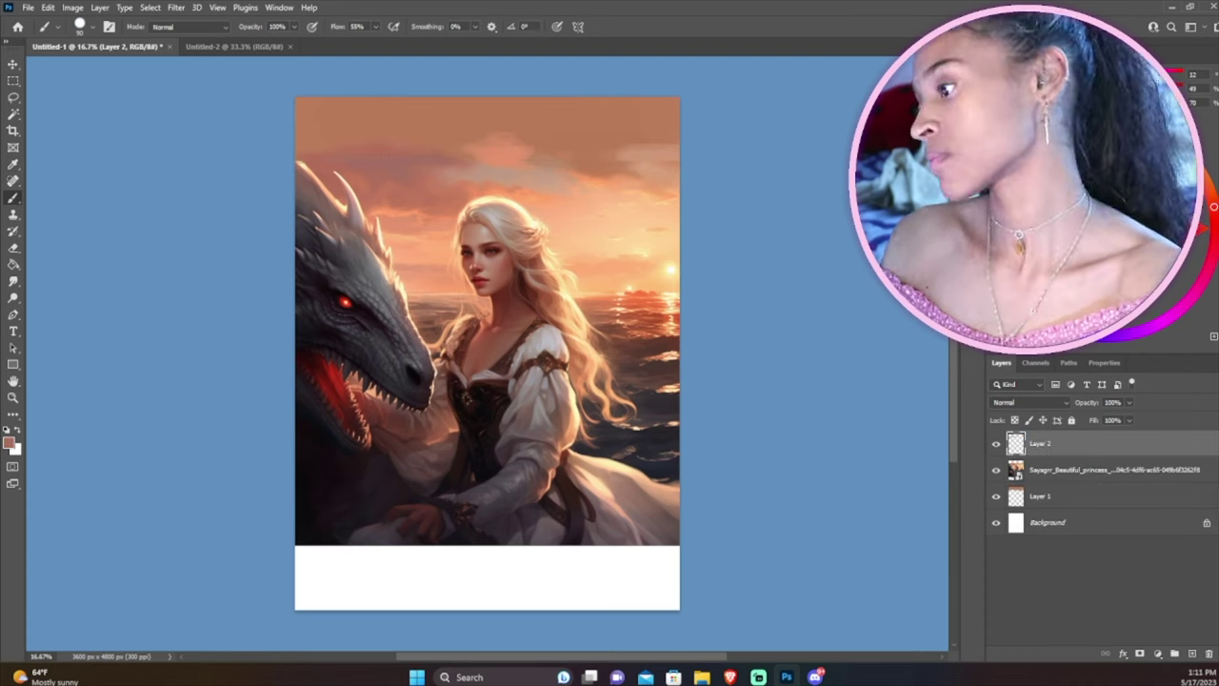
drag(300, 576, 505, 600)
alt+click(671, 533)
mouse_move(634, 586)
mouse_down()
mouse_move(670, 542)
mouse_move(600, 581)
mouse_up()
alt+click(349, 543)
mouse_move(348, 548)
mouse_down()
mouse_move(434, 590)
mouse_move(512, 557)
mouse_move(525, 579)
mouse_move(629, 572)
mouse_up()
alt+click(448, 571)
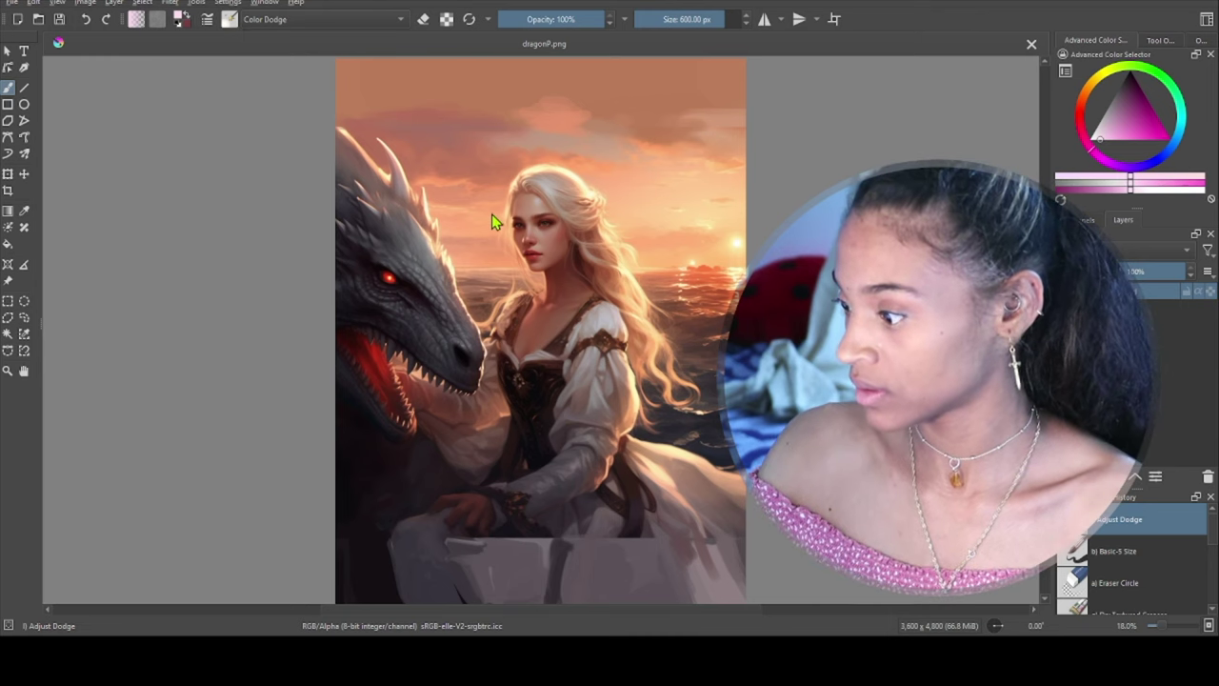
Paint a muted purple shadow across the lower dress with the Marker Chisel Smooth brush
key(period)
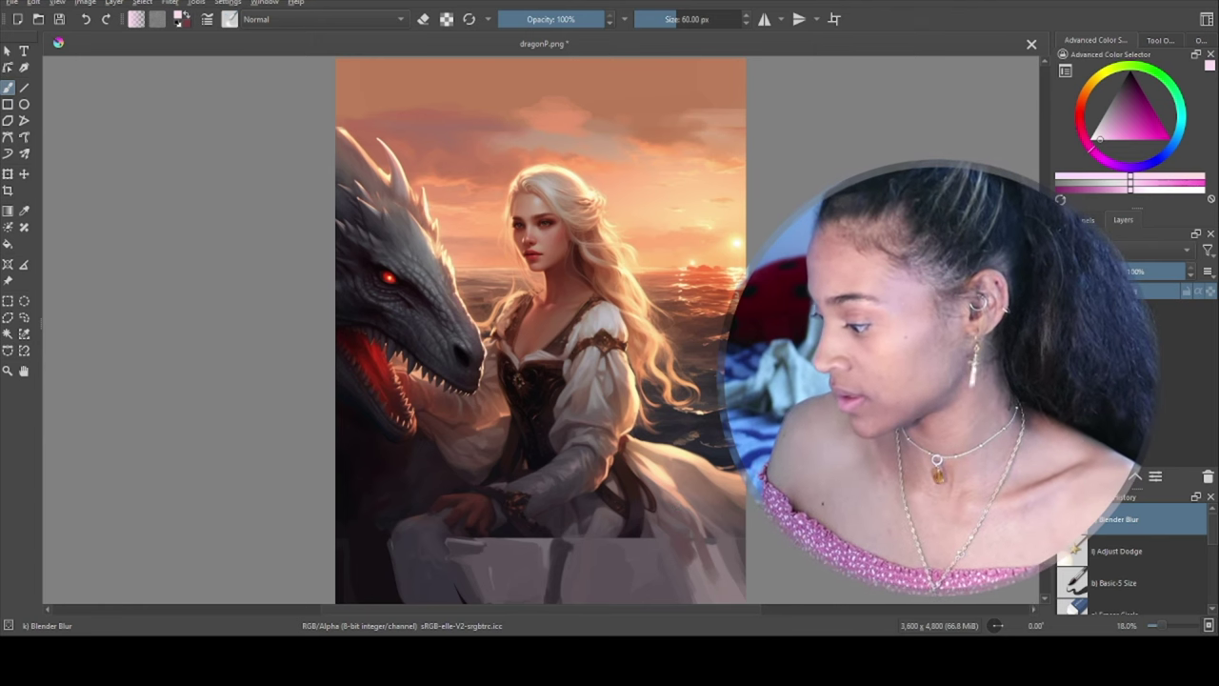
scroll(709, 541, down, 2)
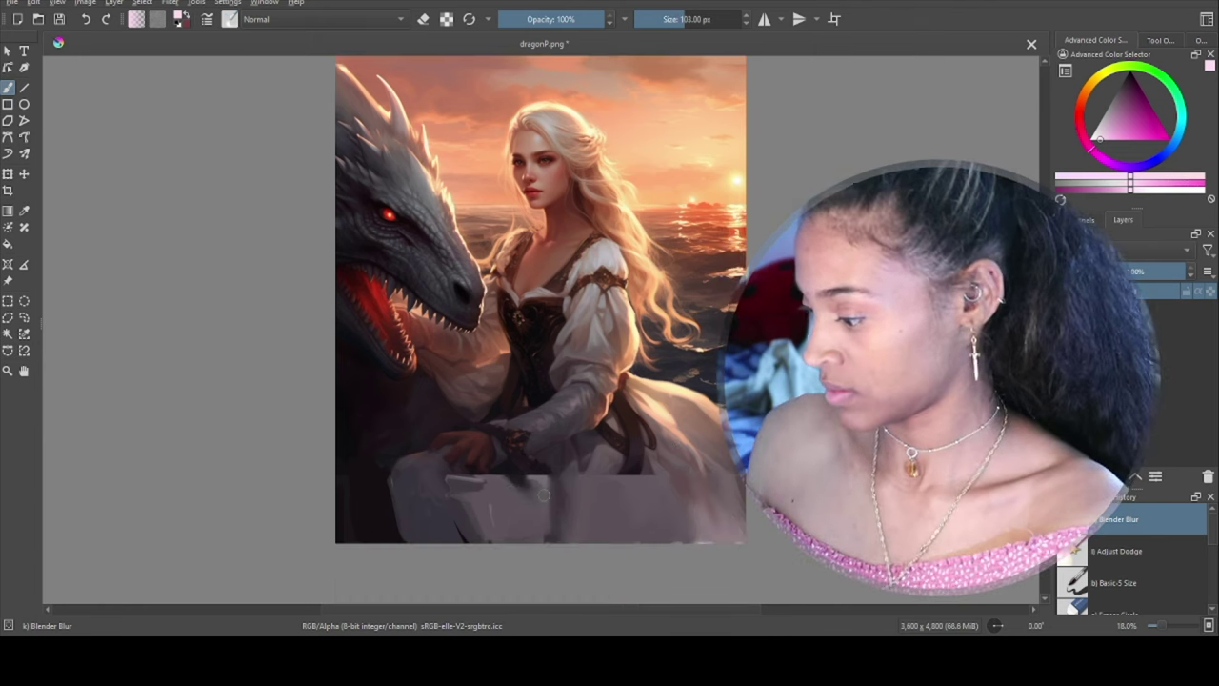
key(b)
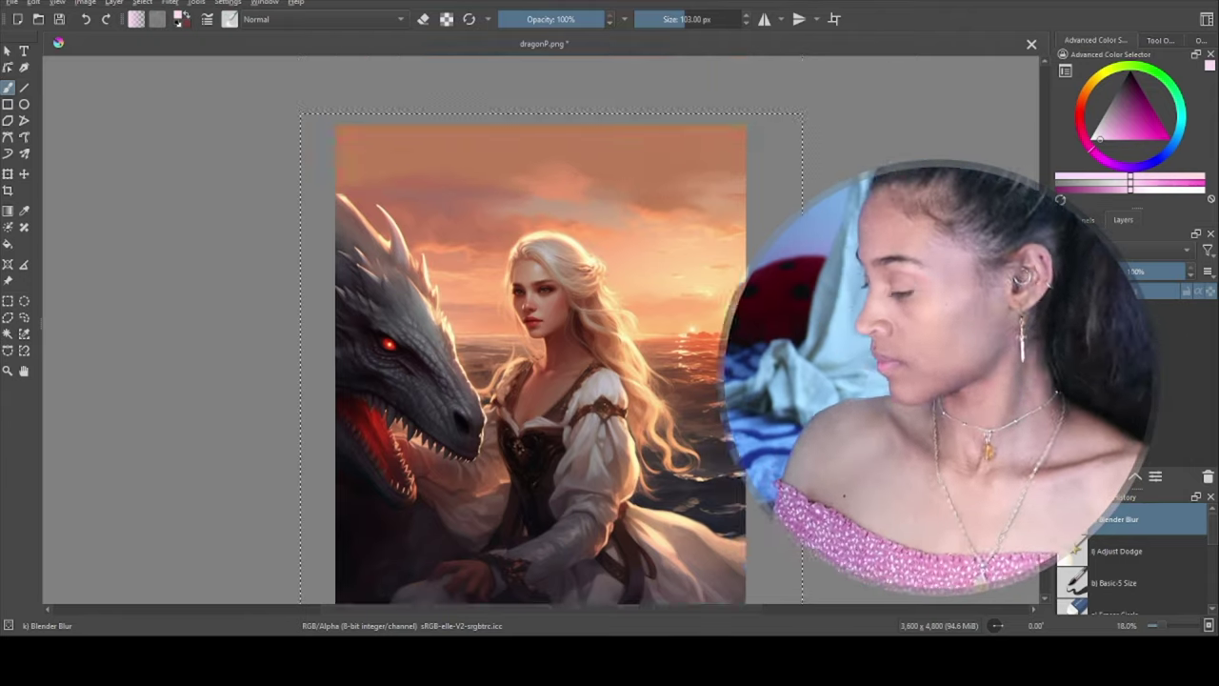
key(o)
ctrl+click(502, 121)
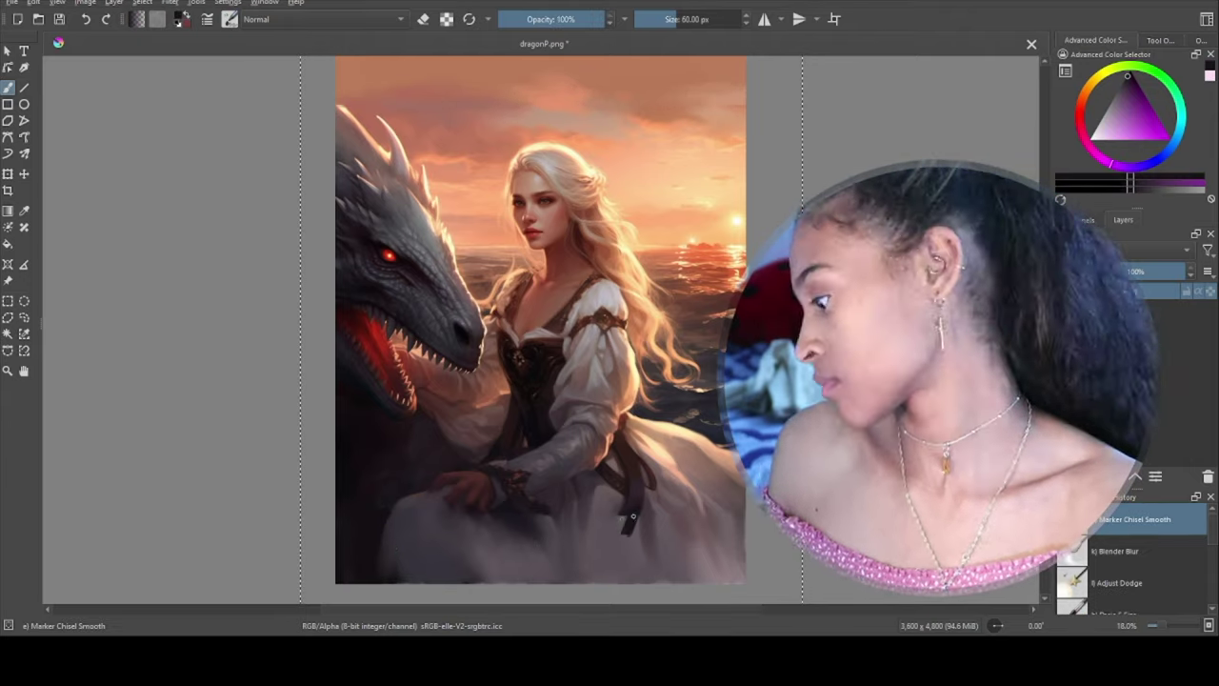
key(slash)
drag(609, 548, 622, 513)
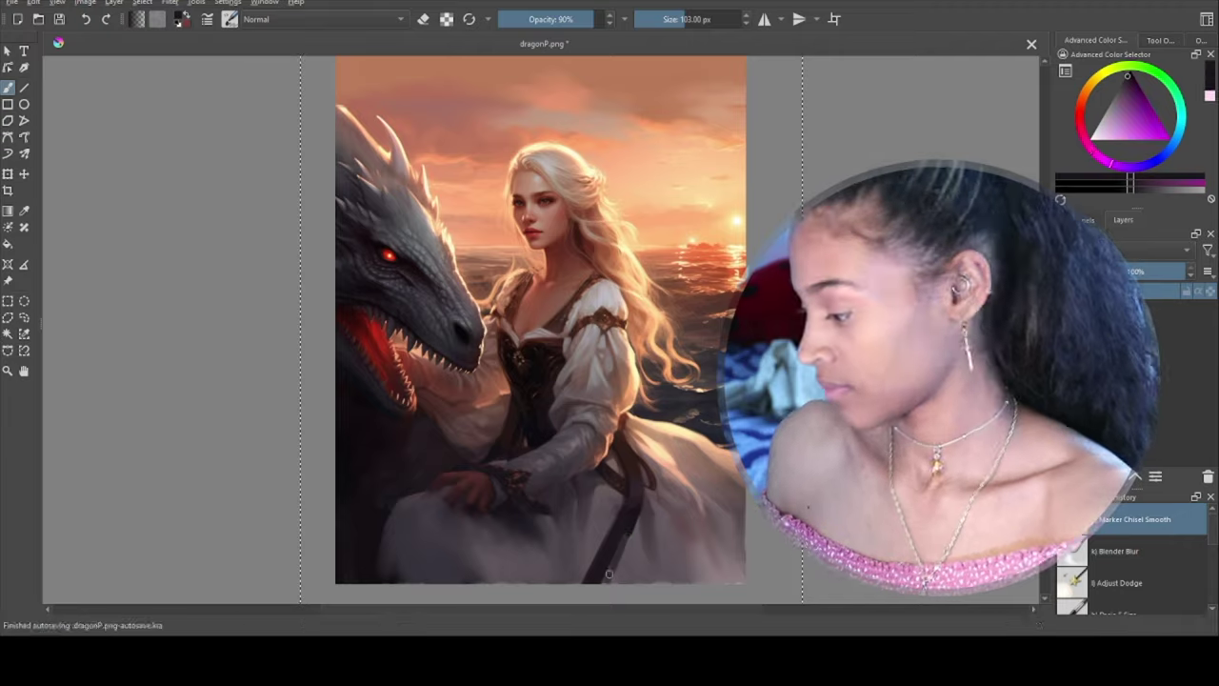
Darken the lower-left dress in dark purple, then pick light pink at 40% opacity
key(i)
key(i)
ctrl+click(633, 514)
ctrl+click(394, 509)
drag(394, 515, 387, 536)
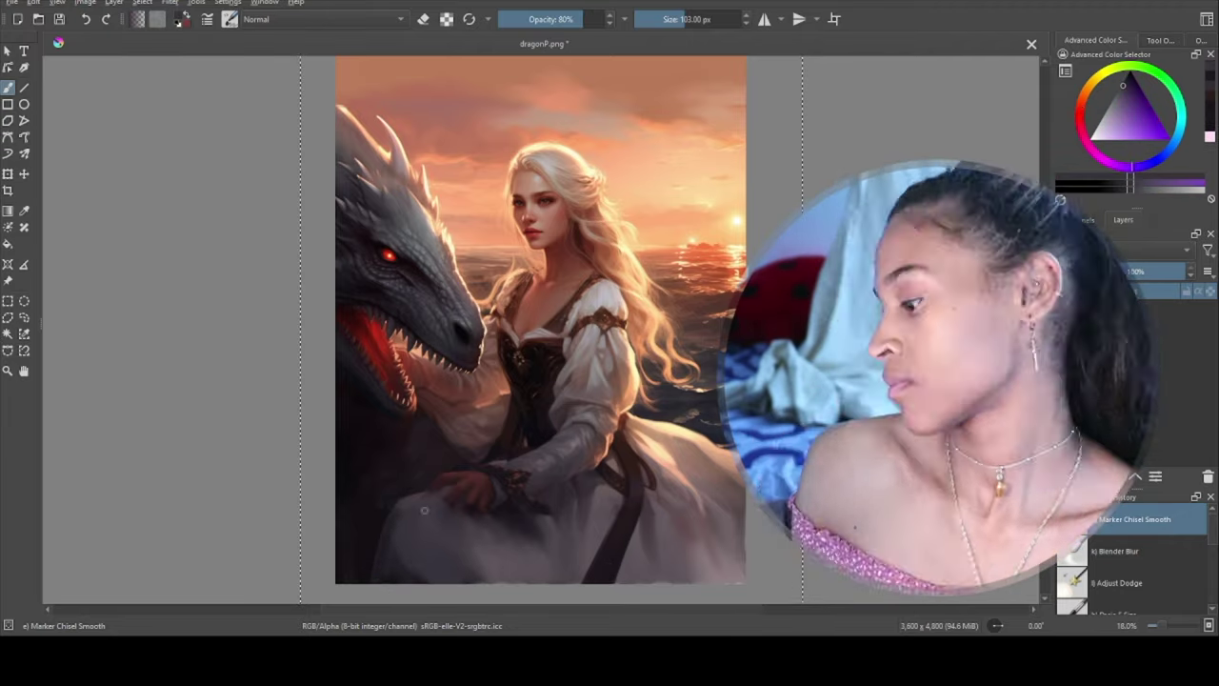
ctrl+click(659, 527)
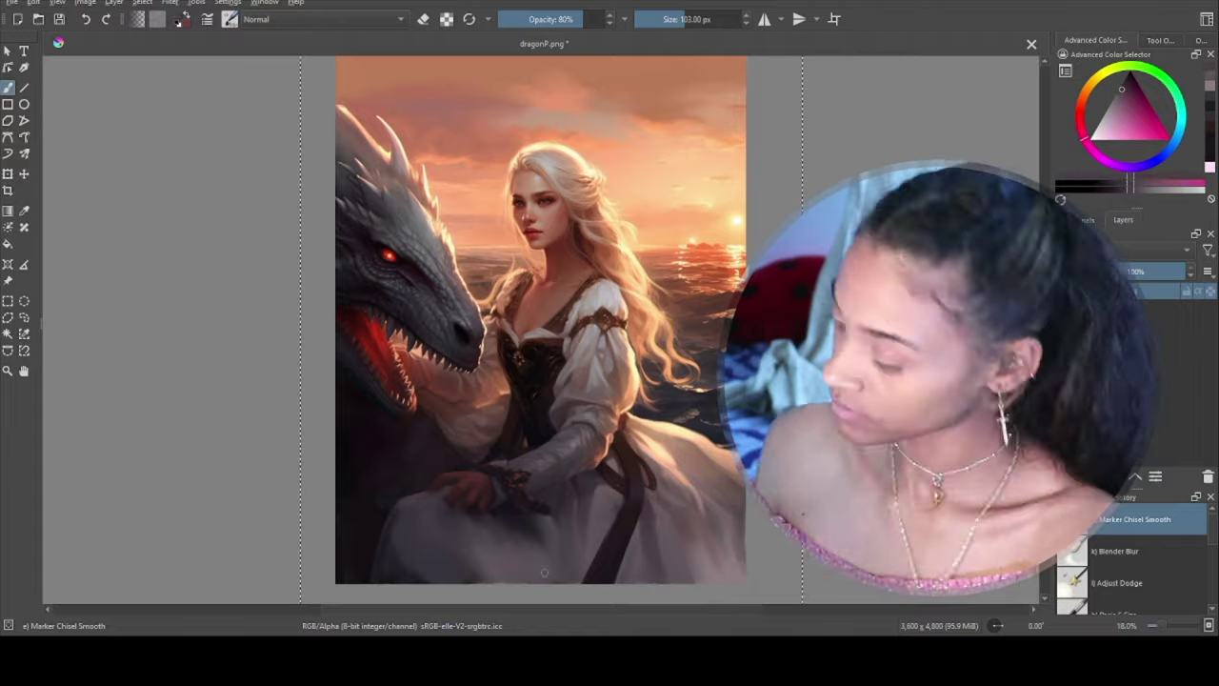
key(i)
key(i)
key(i)
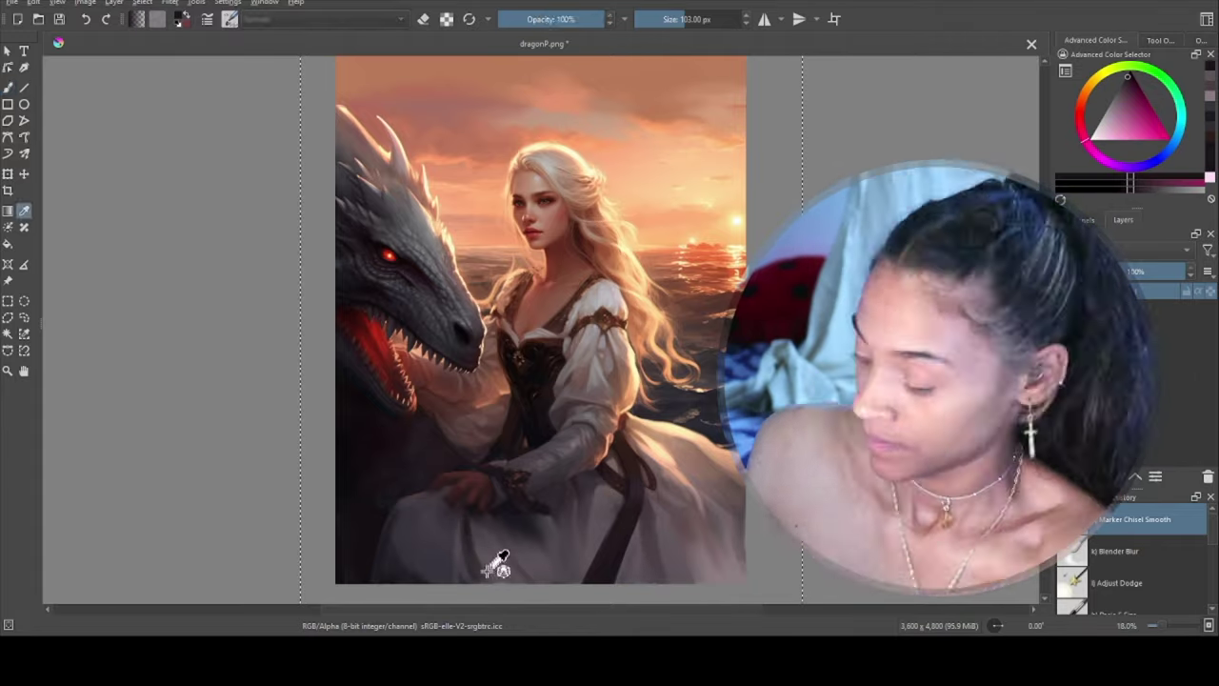
ctrl+click(464, 535)
scroll(574, 470, up, 3)
scroll(574, 470, up, 1)
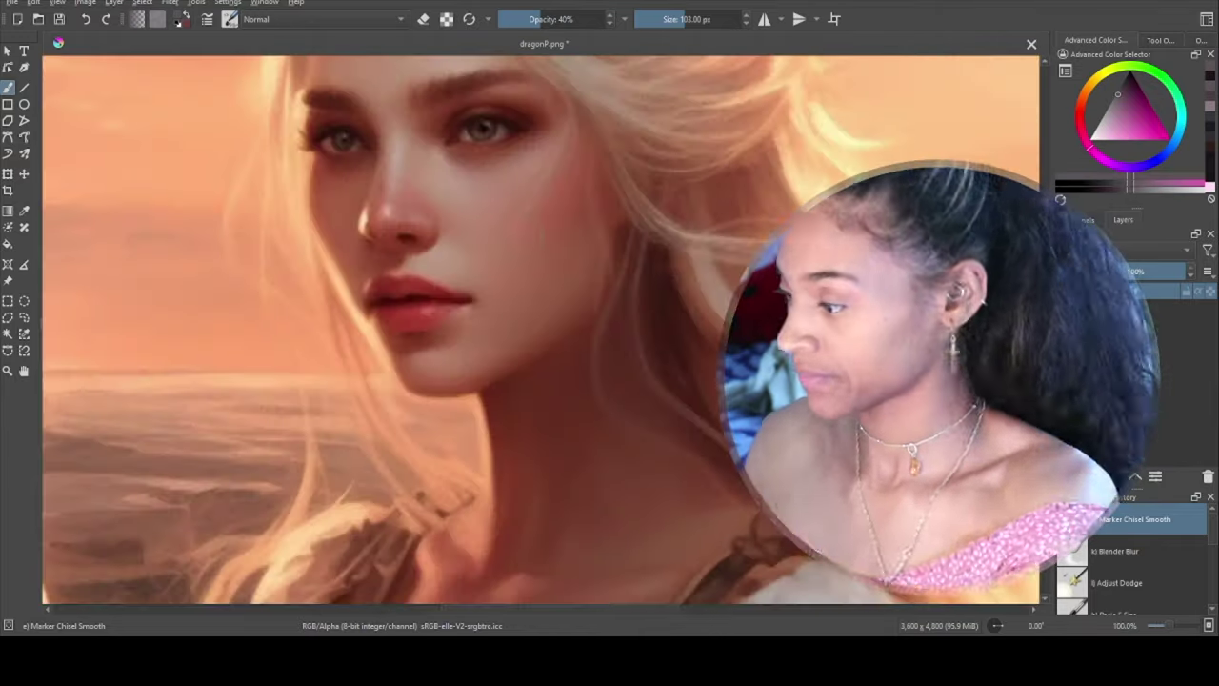
scroll(531, 335, up, 1)
drag(531, 335, 532, 402)
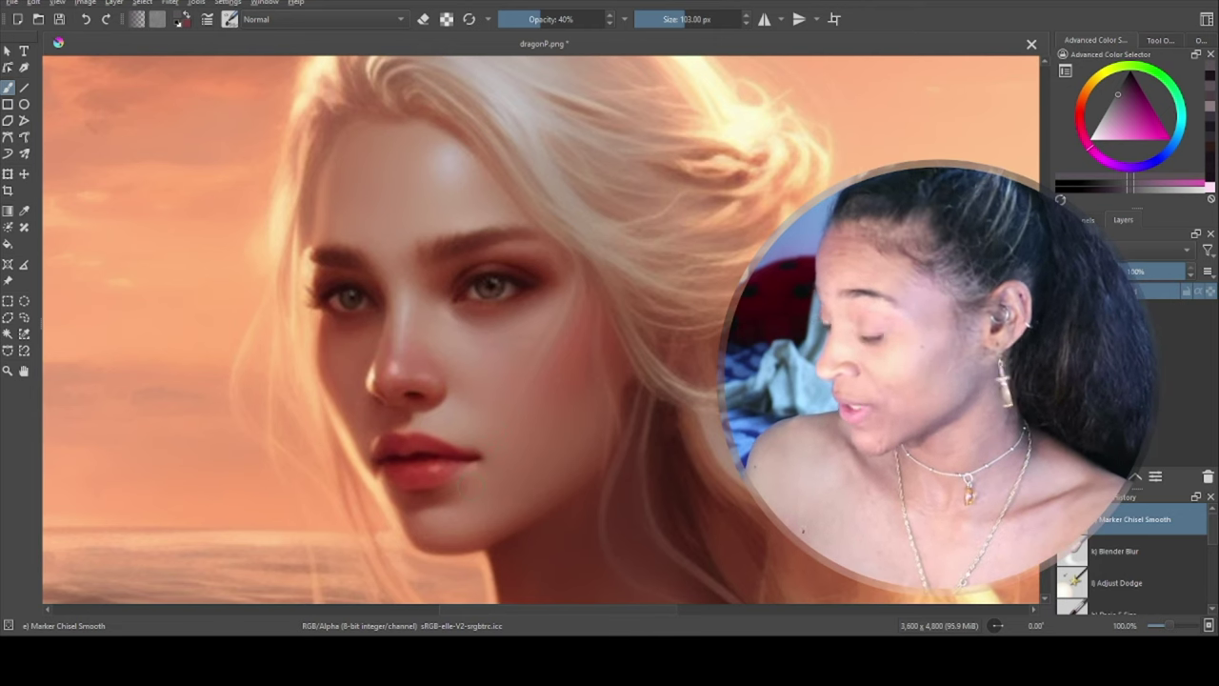
key(slash)
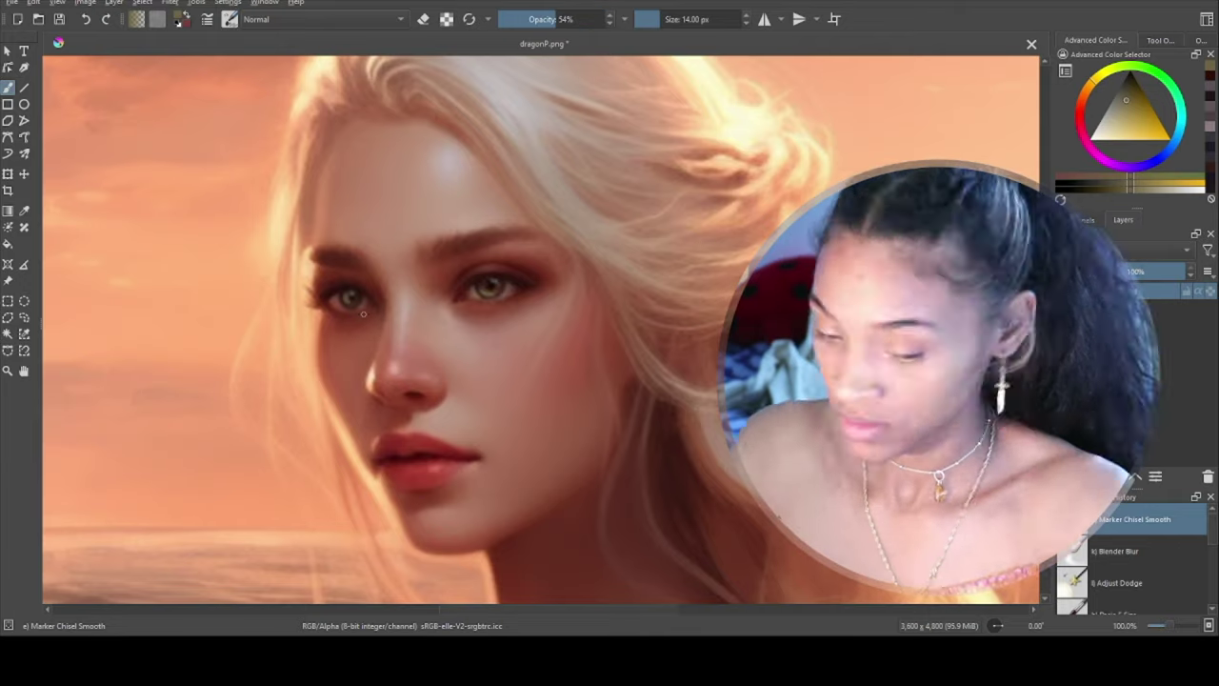
key(slash)
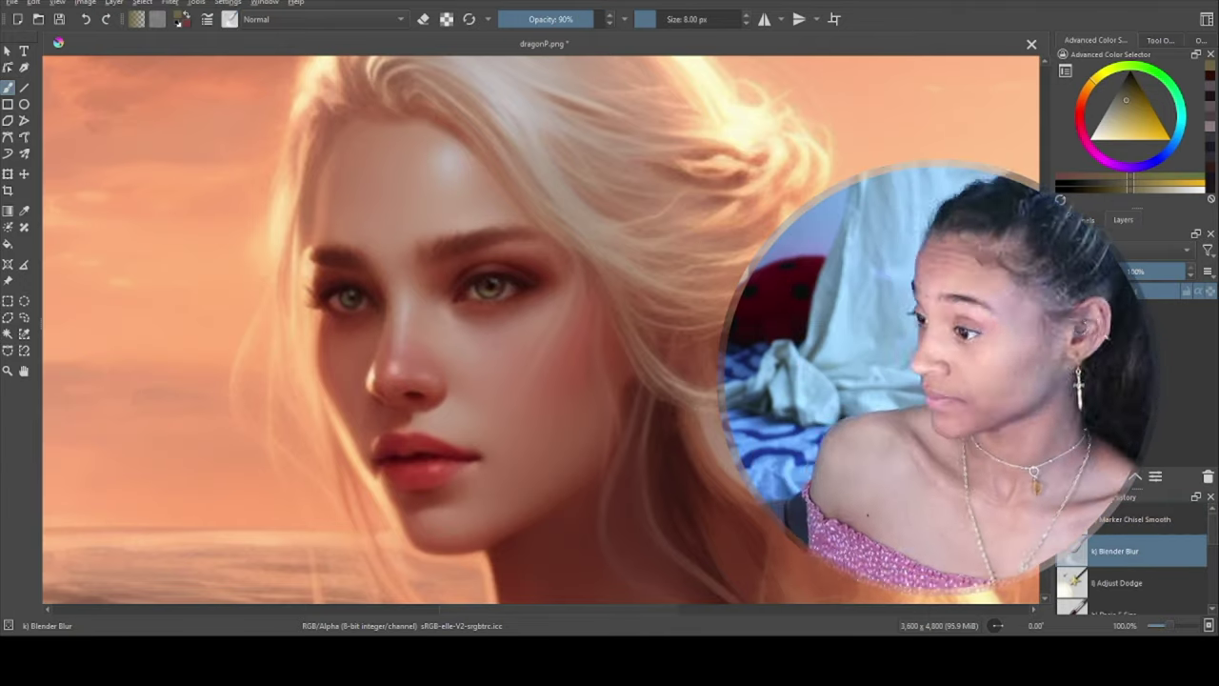
key(ctrl+shift+0)
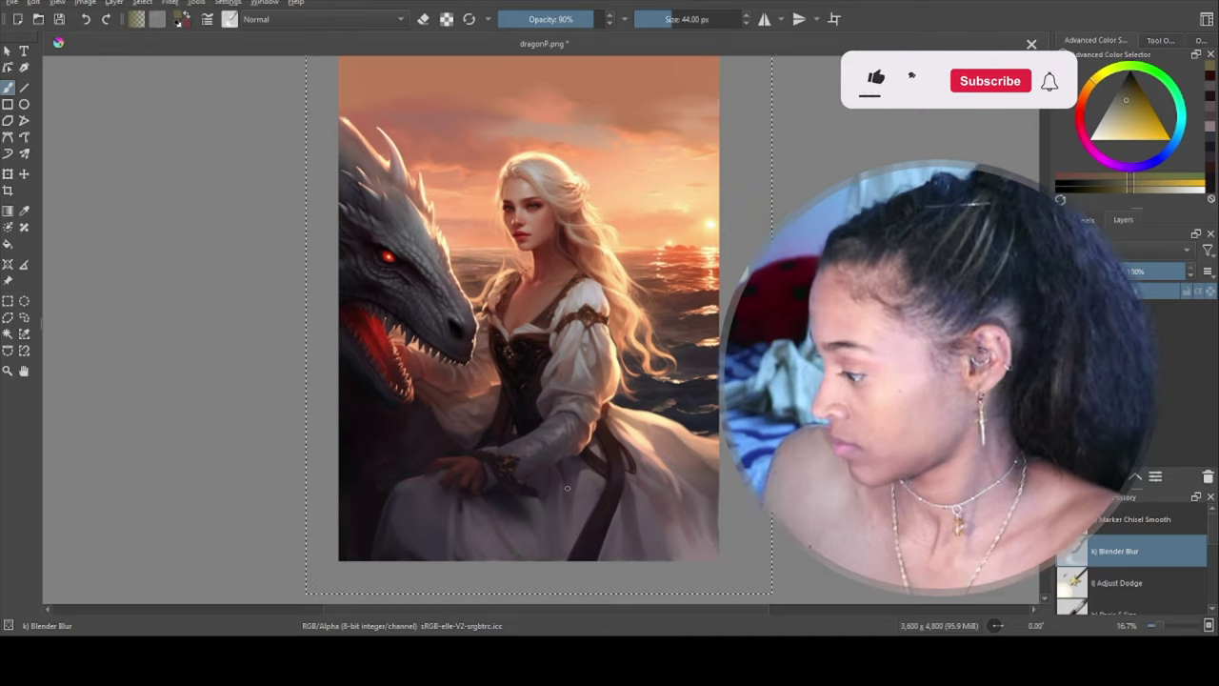
scroll(529, 329, up, 1)
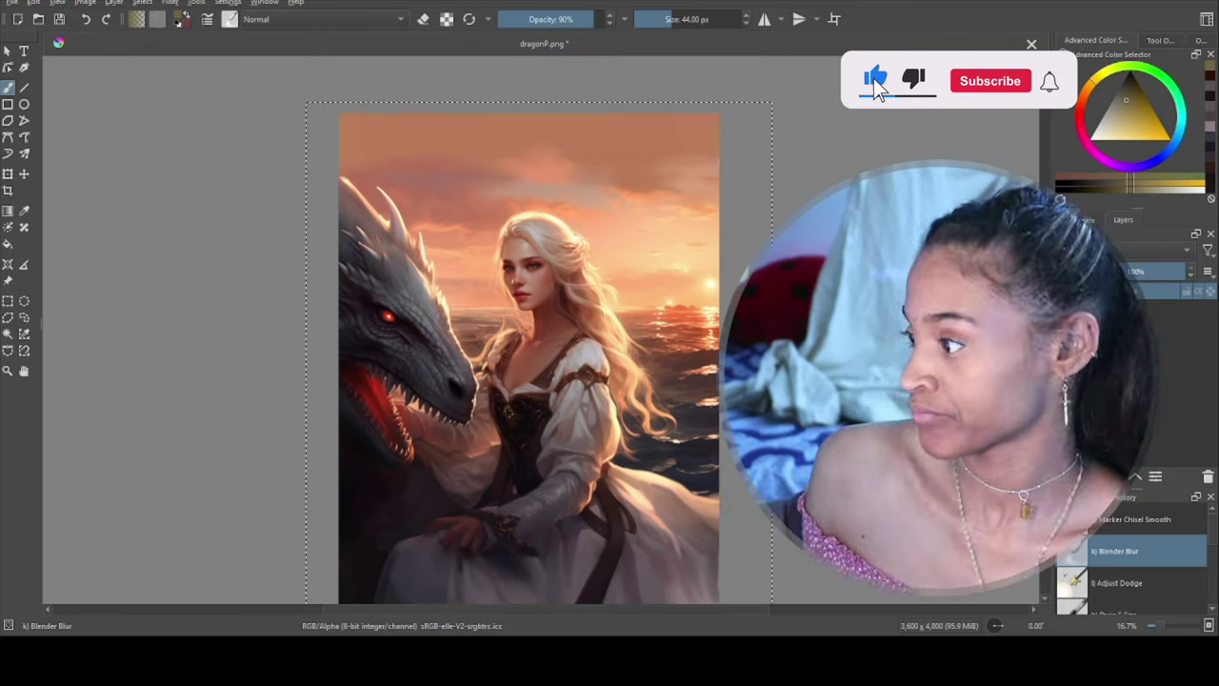
key(slash)
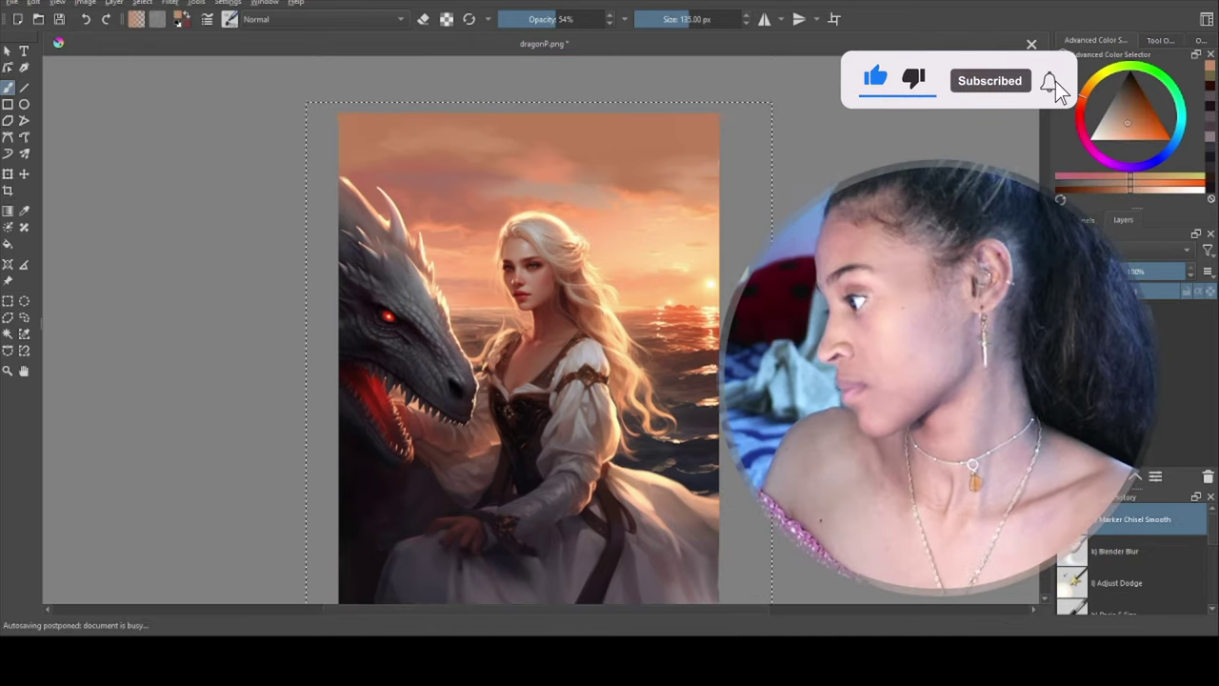
key(slash)
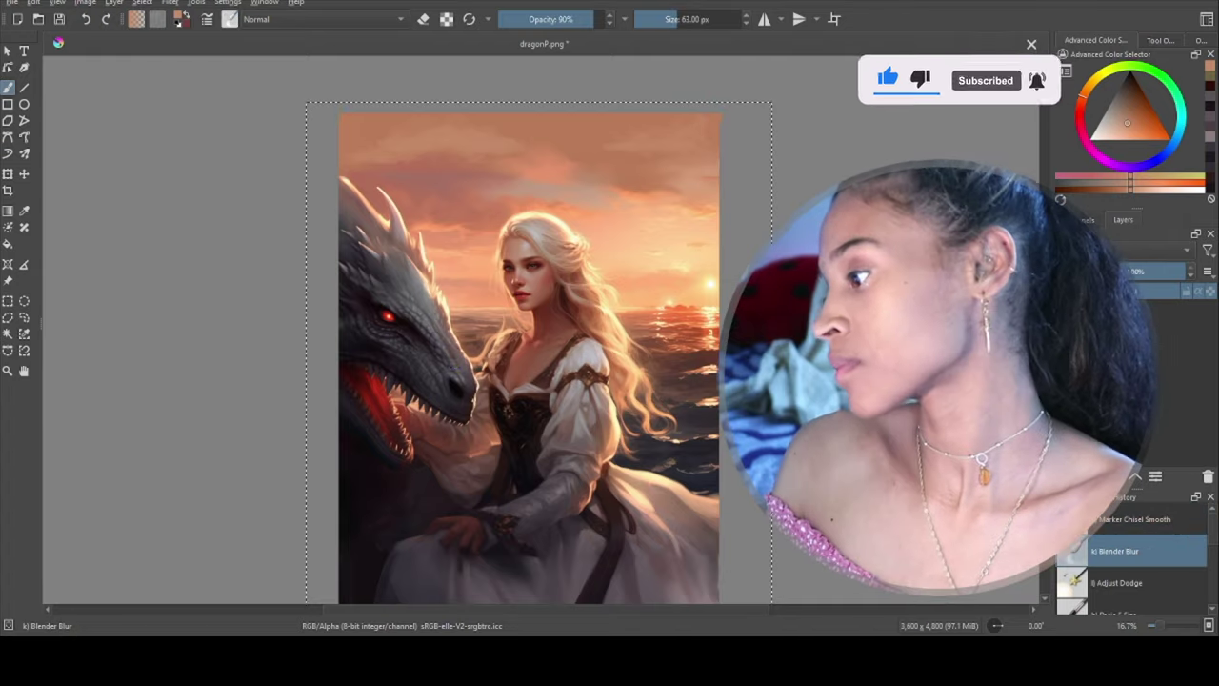
scroll(455, 186, down, 1)
key(o)
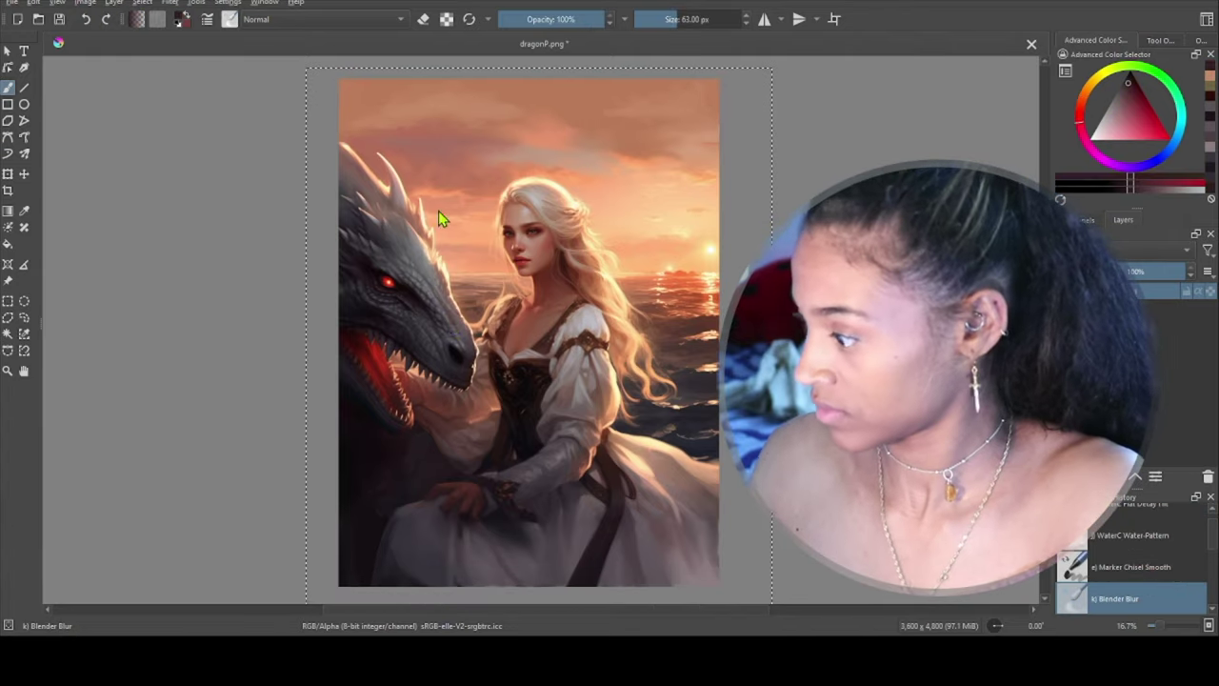
key(slash)
key(p)
click(541, 330)
key(b)
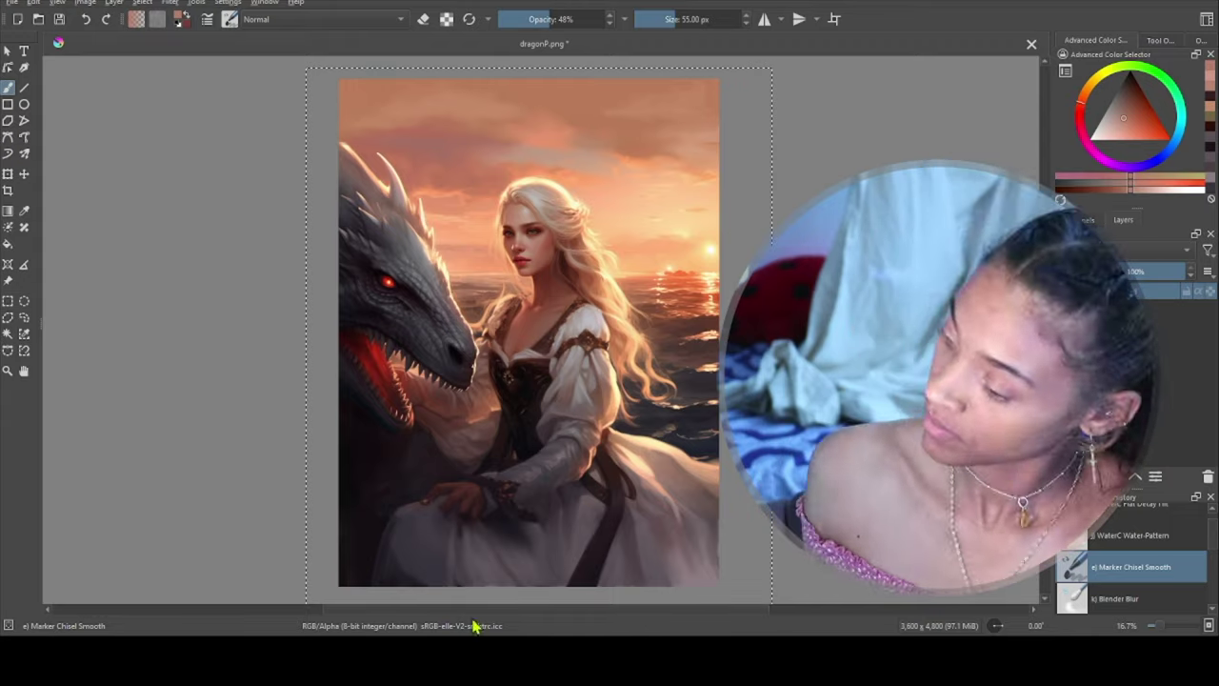
key(slash)
scroll(489, 144, up, 1)
scroll(515, 525, down, 3)
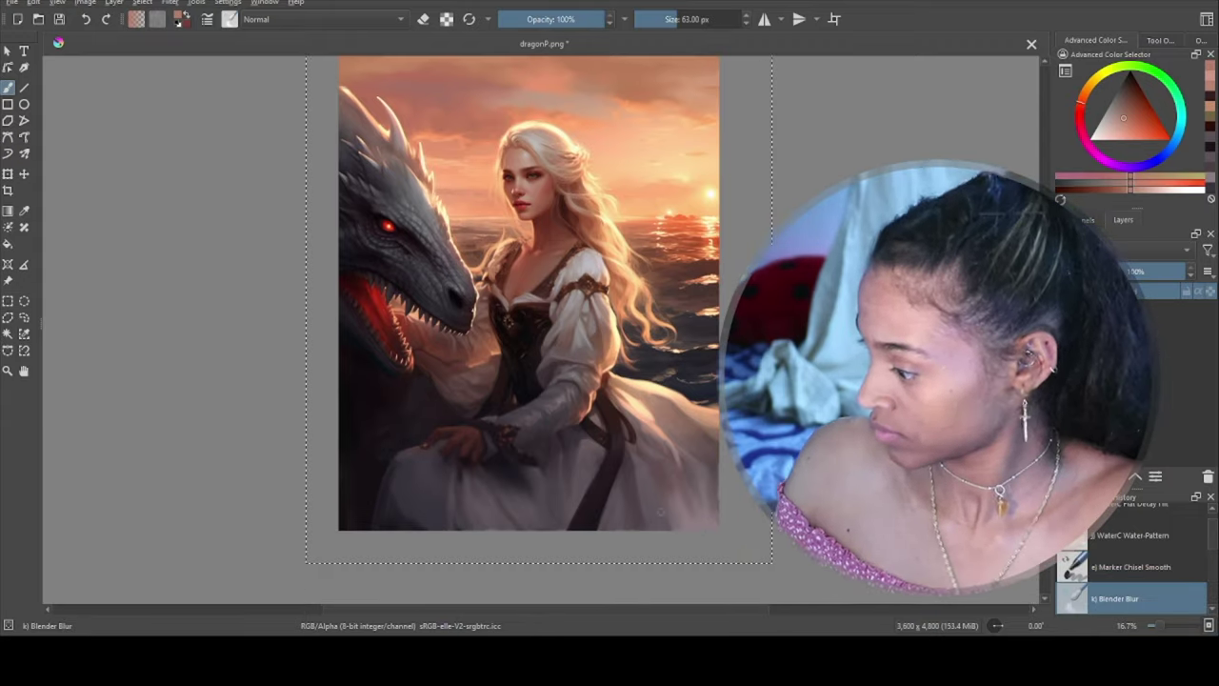
scroll(412, 512, up, 2)
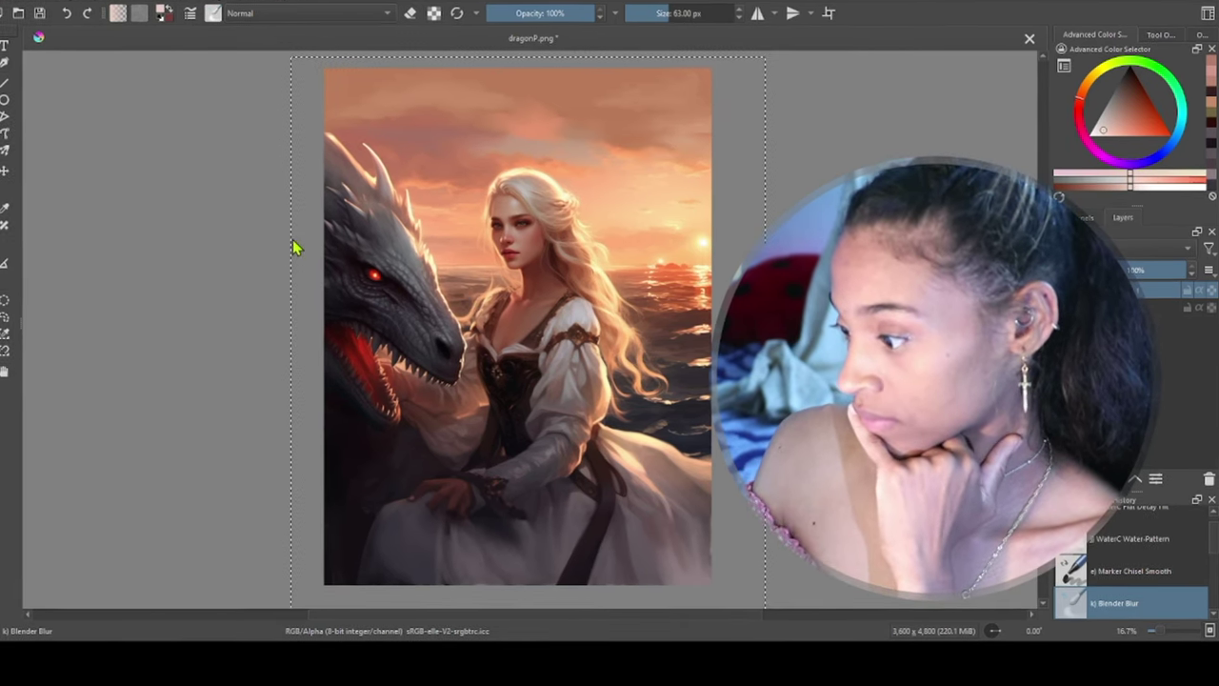
key(slash)
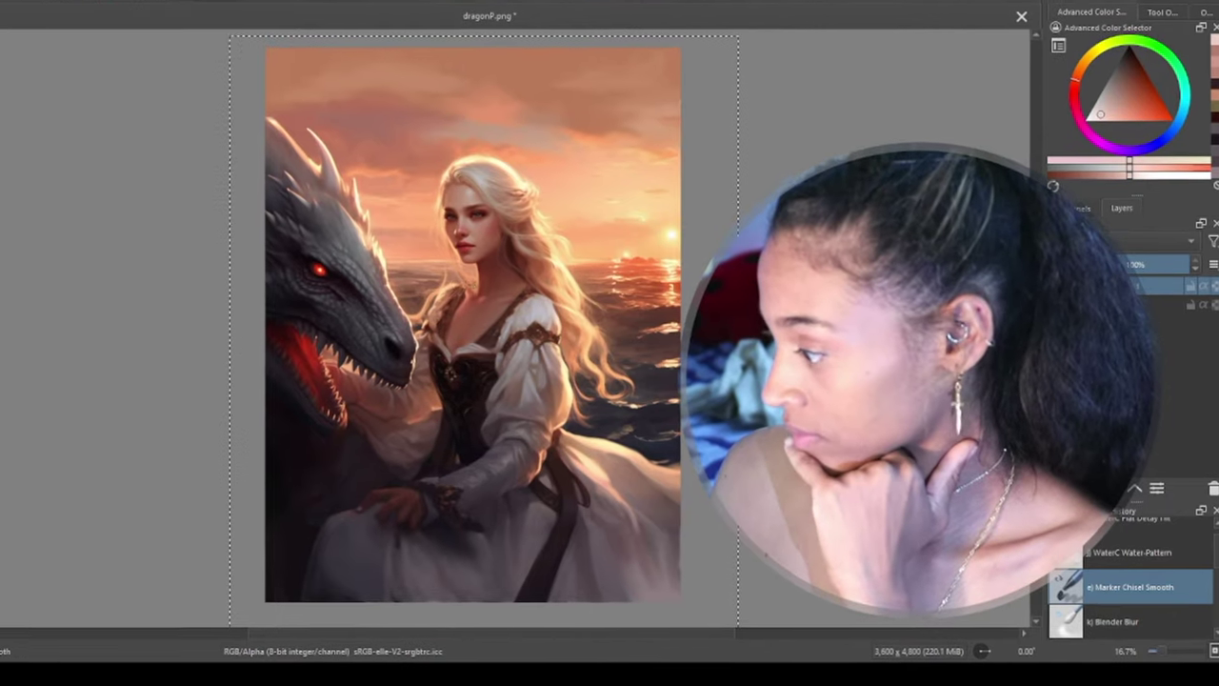